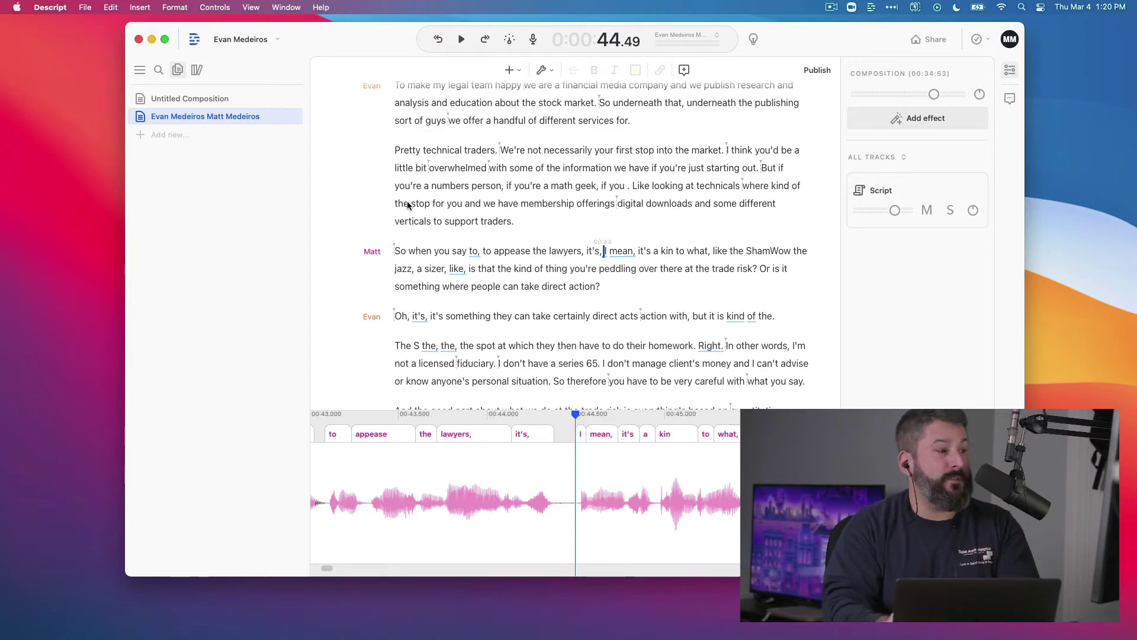
pyautogui.click(423, 151)
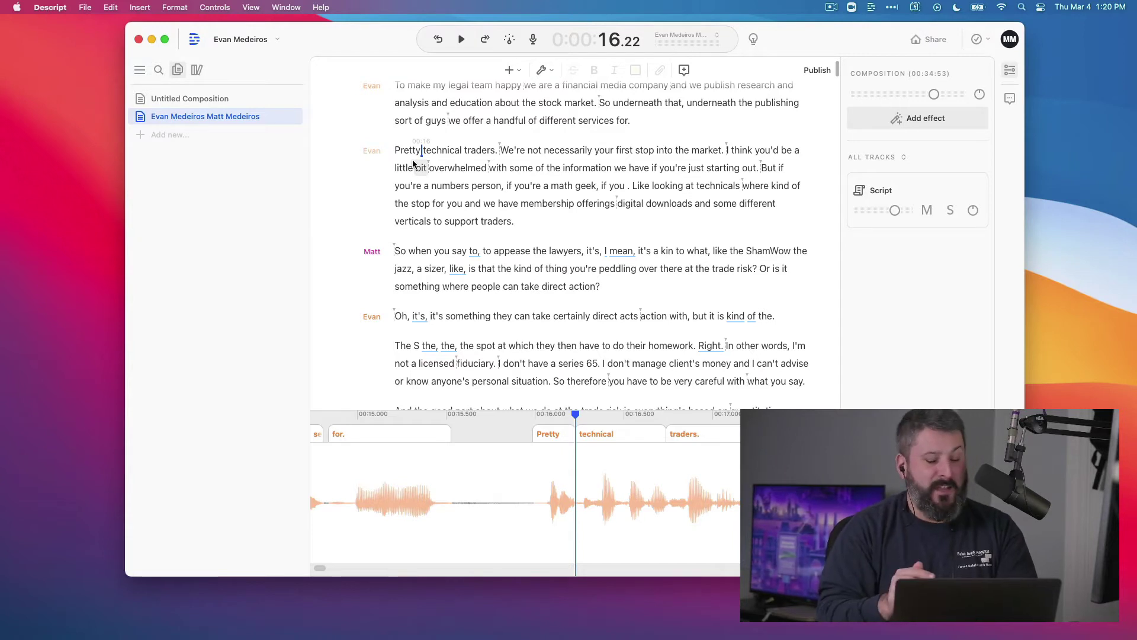
pyautogui.hotkey('alt', 'shift', 'Right')
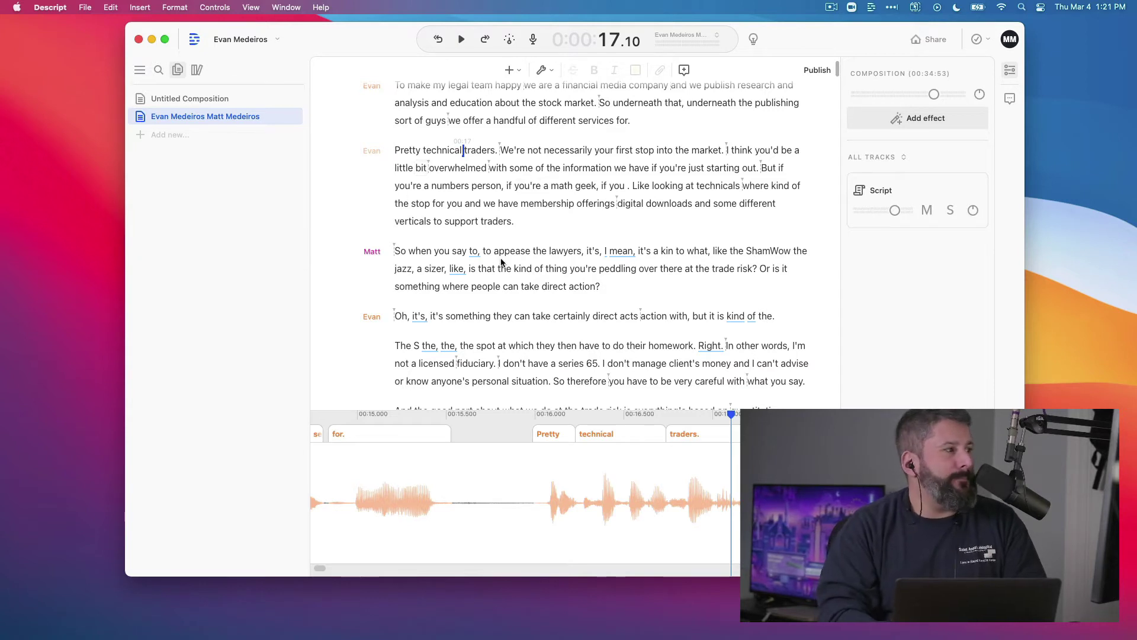
pyautogui.click(501, 264)
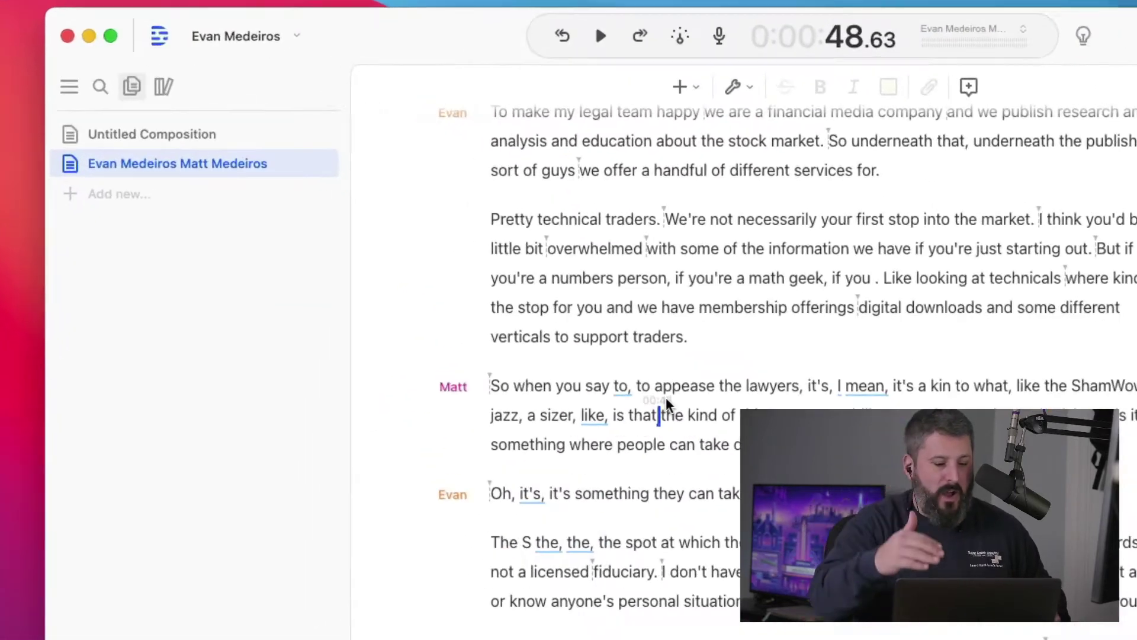
# Step: Search the interview composition for filler words and review which words the filler-word filter includes
pyautogui.moveTo(292, 163)
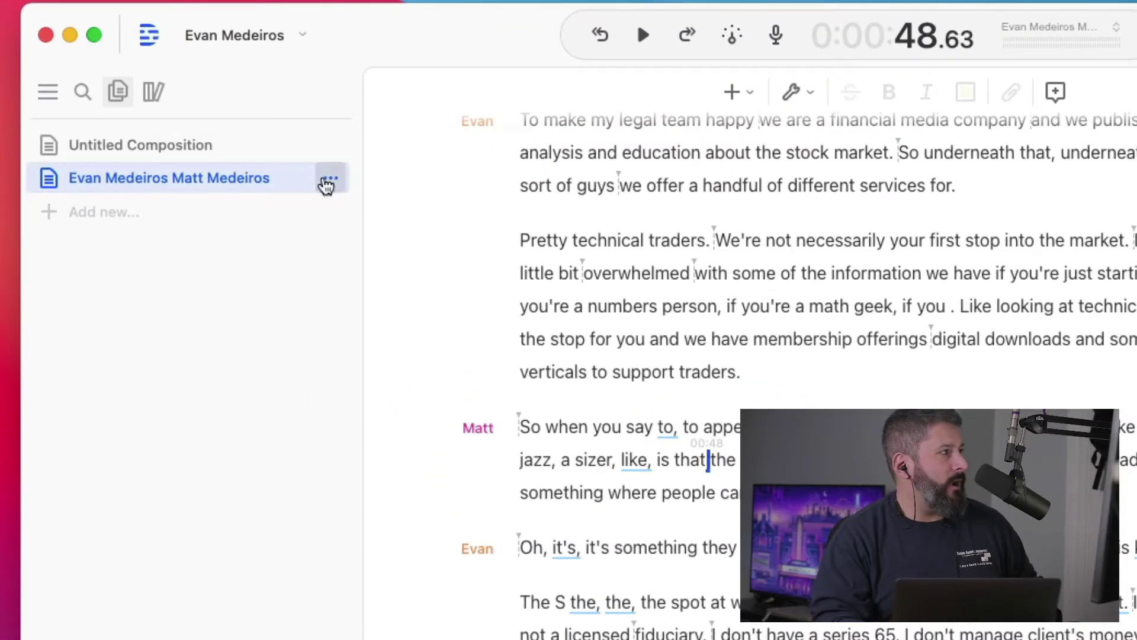
pyautogui.click(329, 179)
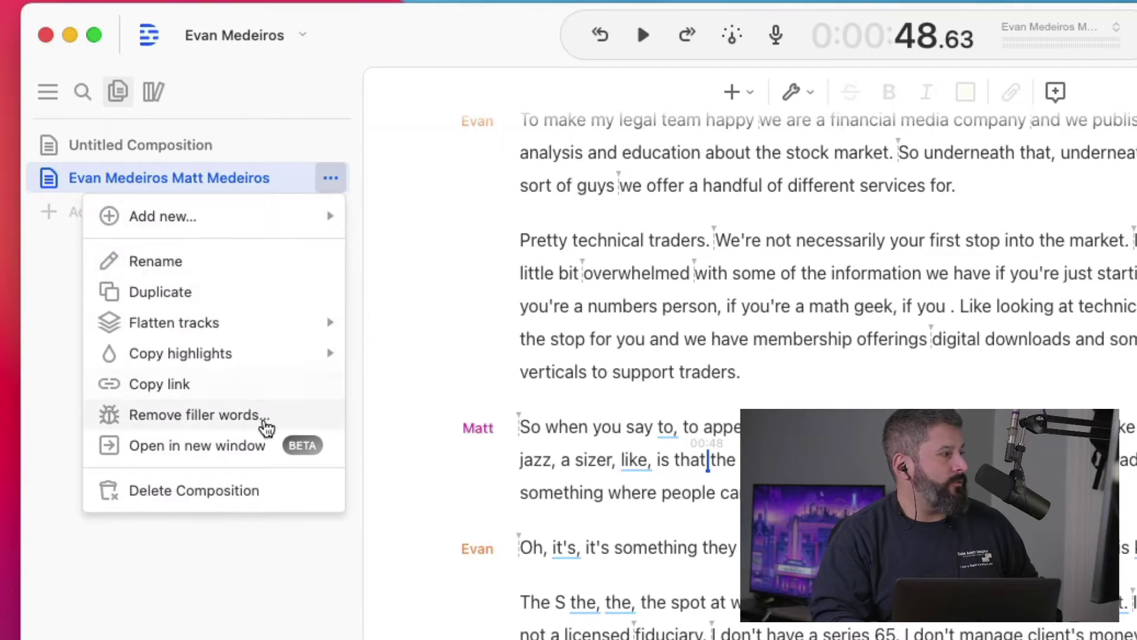
pyautogui.click(199, 415)
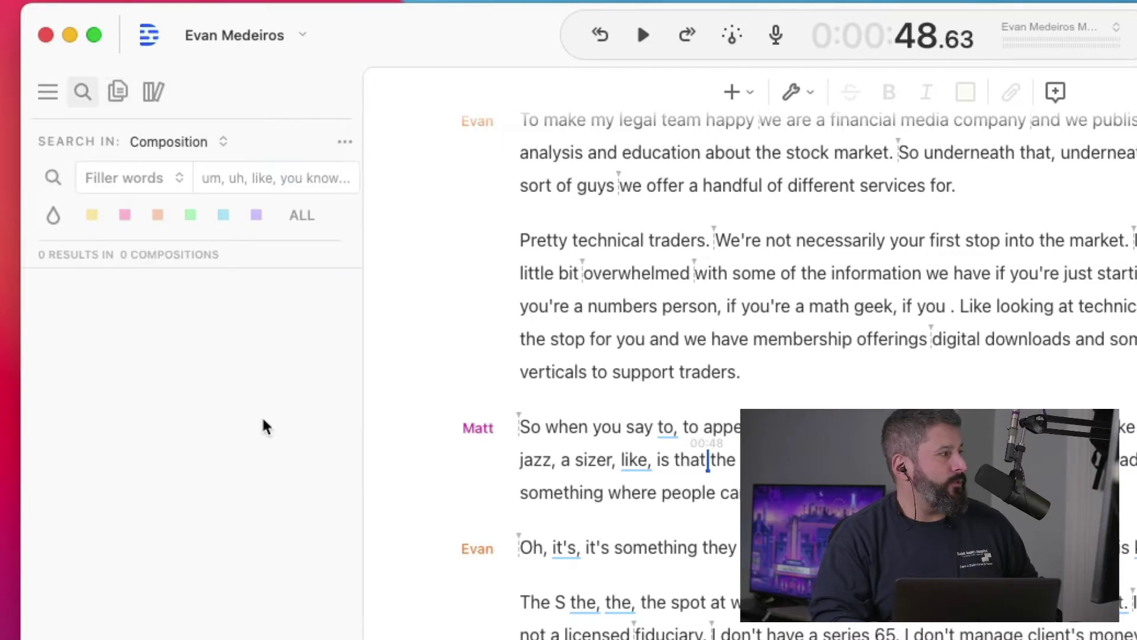
pyautogui.click(268, 176)
pyautogui.click(264, 240)
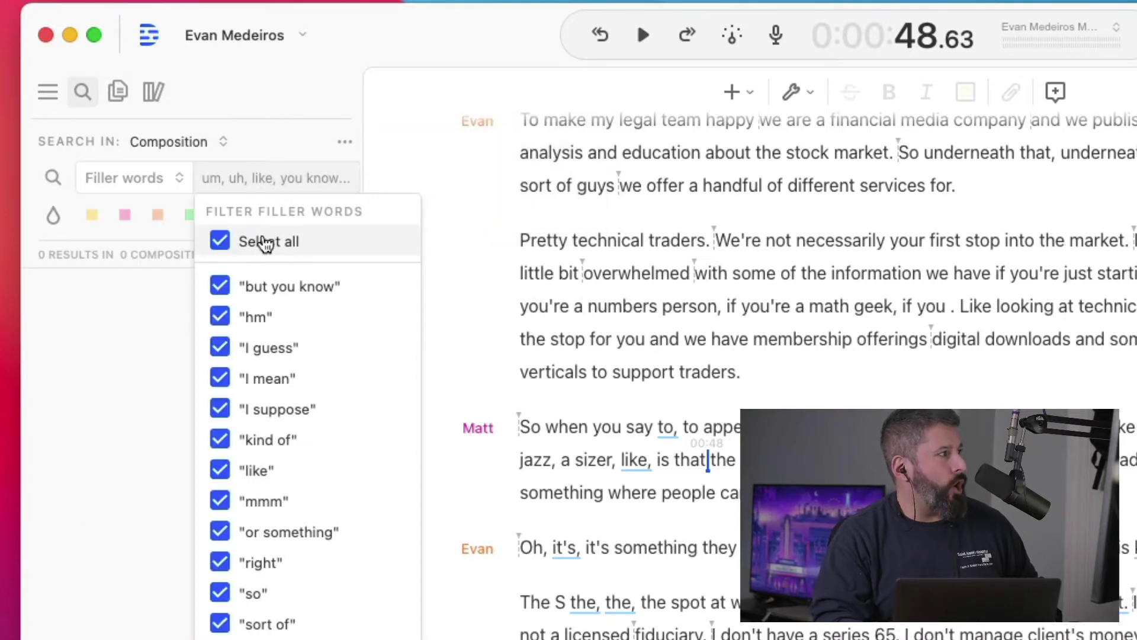
pyautogui.scroll(-5, 299, 477)
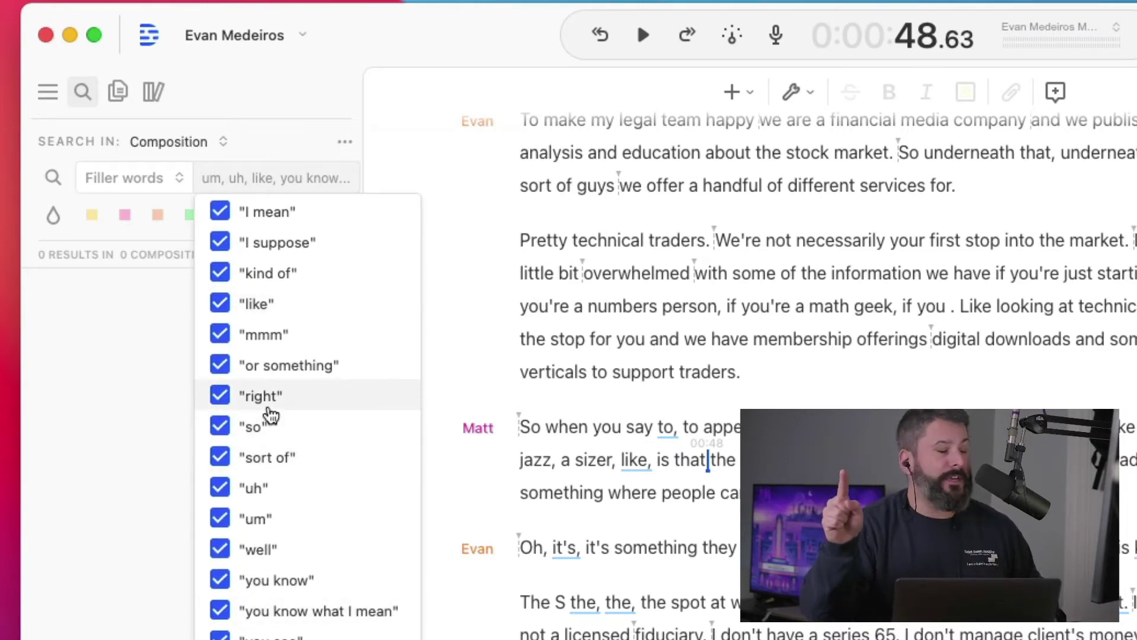
pyautogui.click(190, 384)
# Step: Listen to the audio around the filler-word results "like" at 0:47 and "it's" at 0:53
pyautogui.press('space')
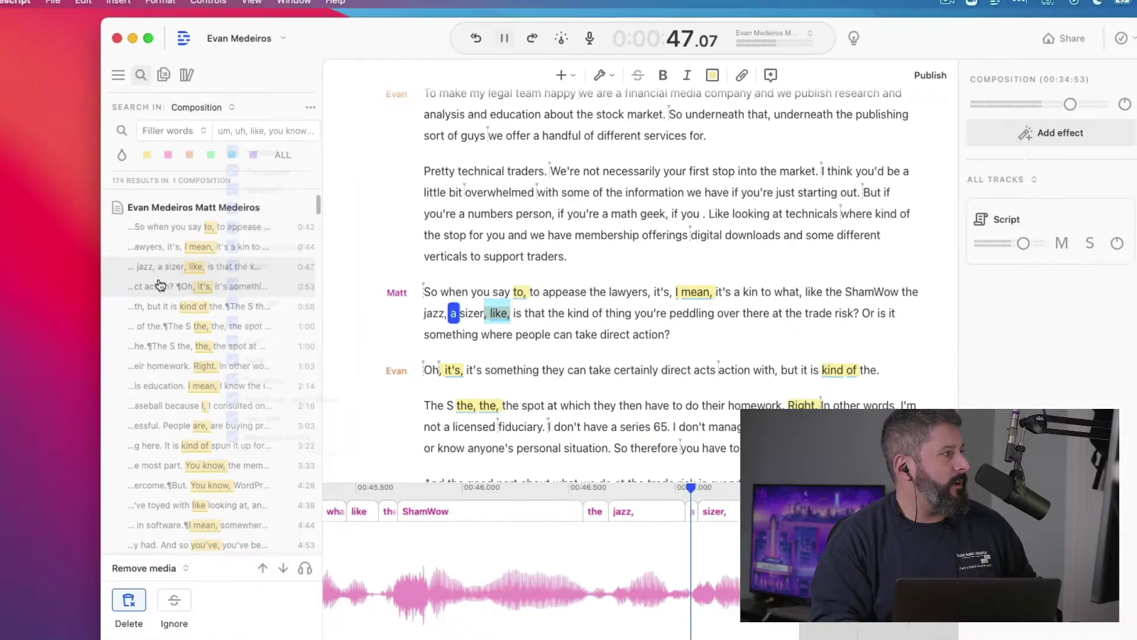
pyautogui.click(160, 285)
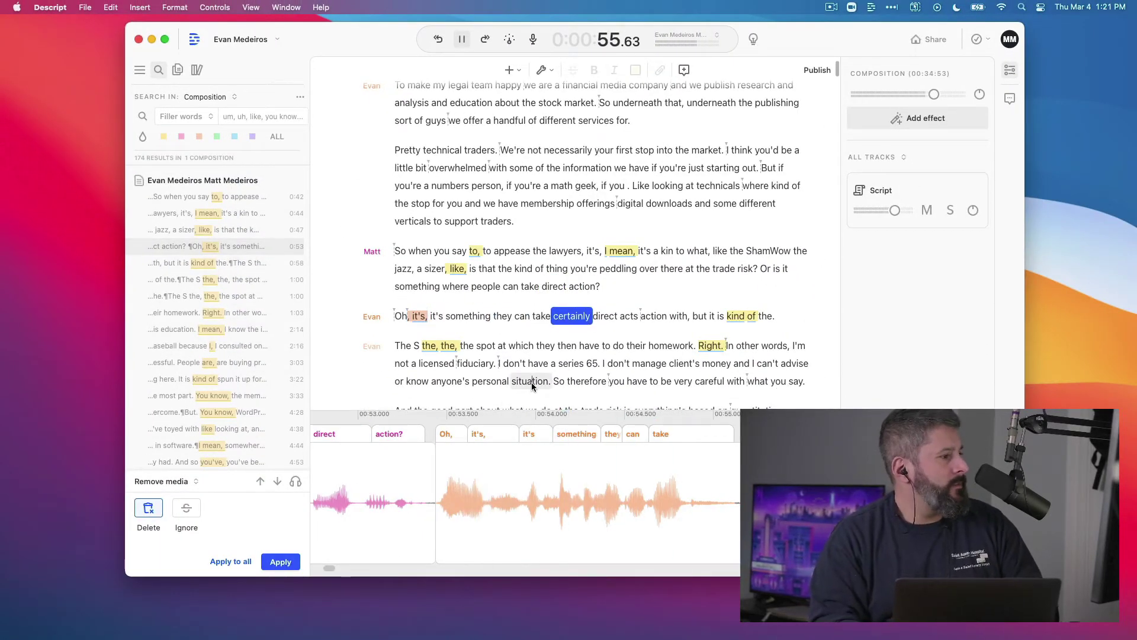
pyautogui.press('space')
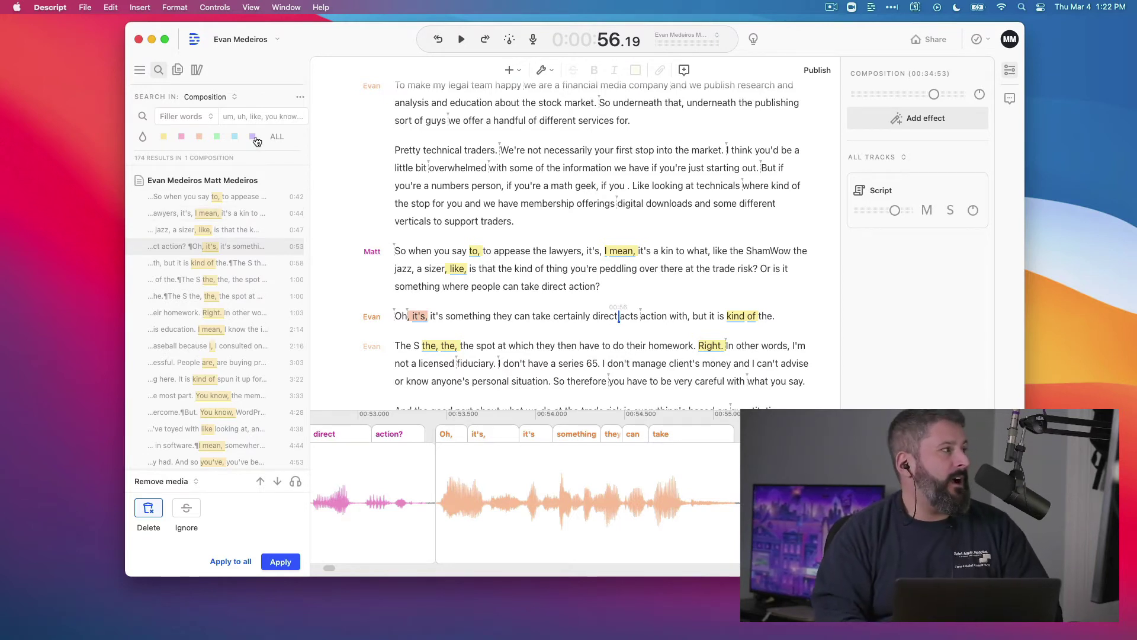
# Step: Deselect every filler word in the search filter and return to the transcript
pyautogui.click(260, 116)
pyautogui.click(226, 149)
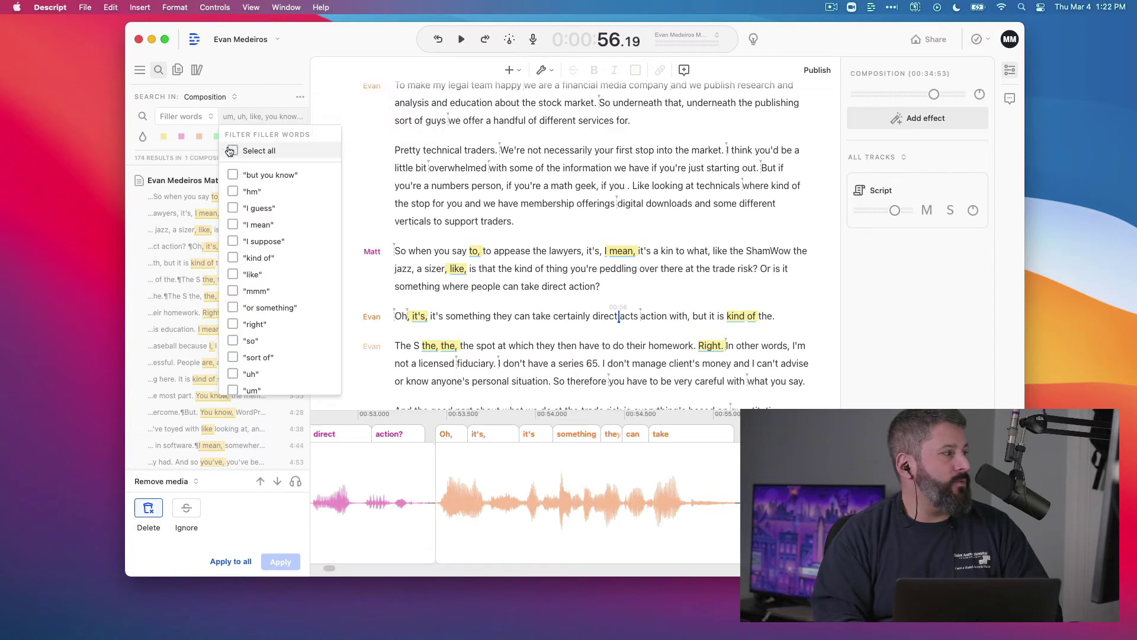
pyautogui.scroll(-3, 255, 355)
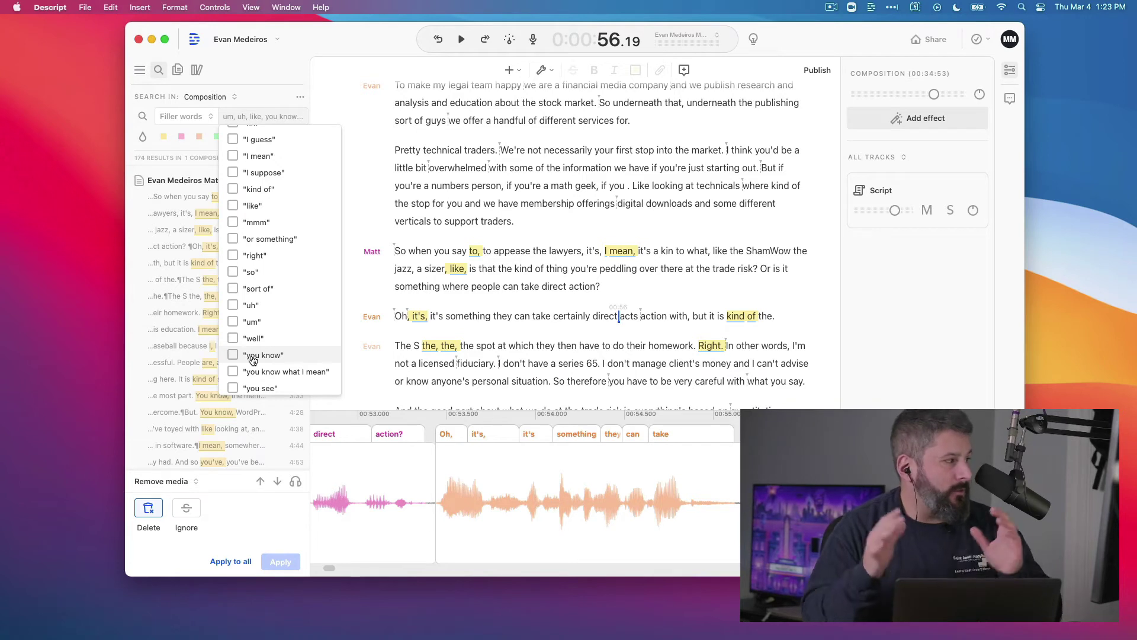
pyautogui.click(464, 294)
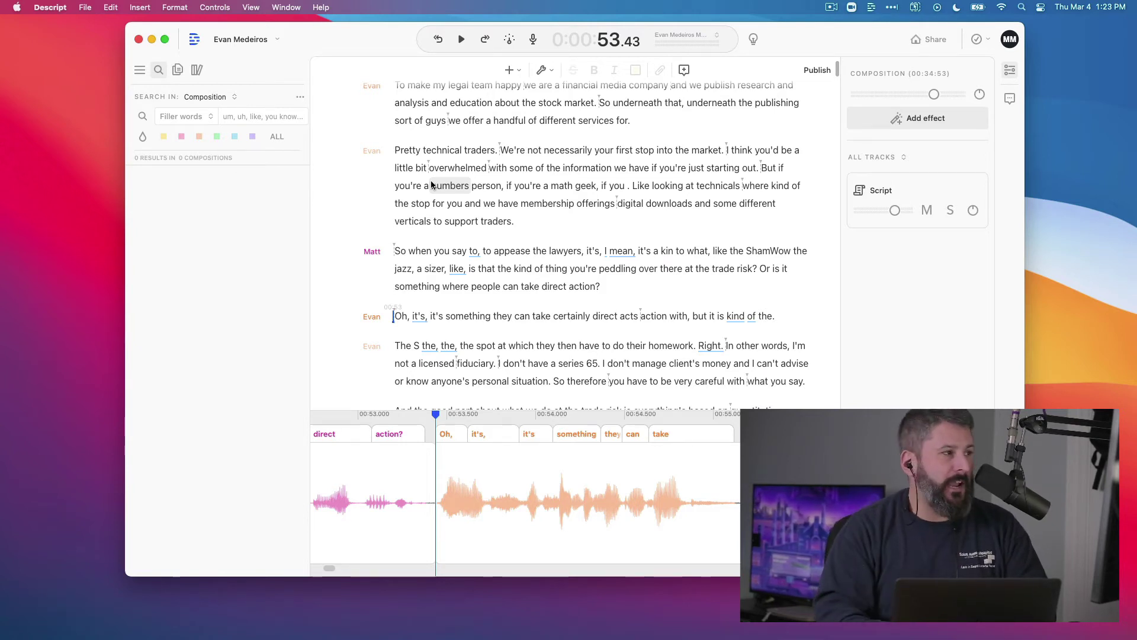
# Step: Correct the opening of the "Pretty technical traders" paragraph to read "Pretty technical traders, we're not necessarily your first"
pyautogui.click(543, 186)
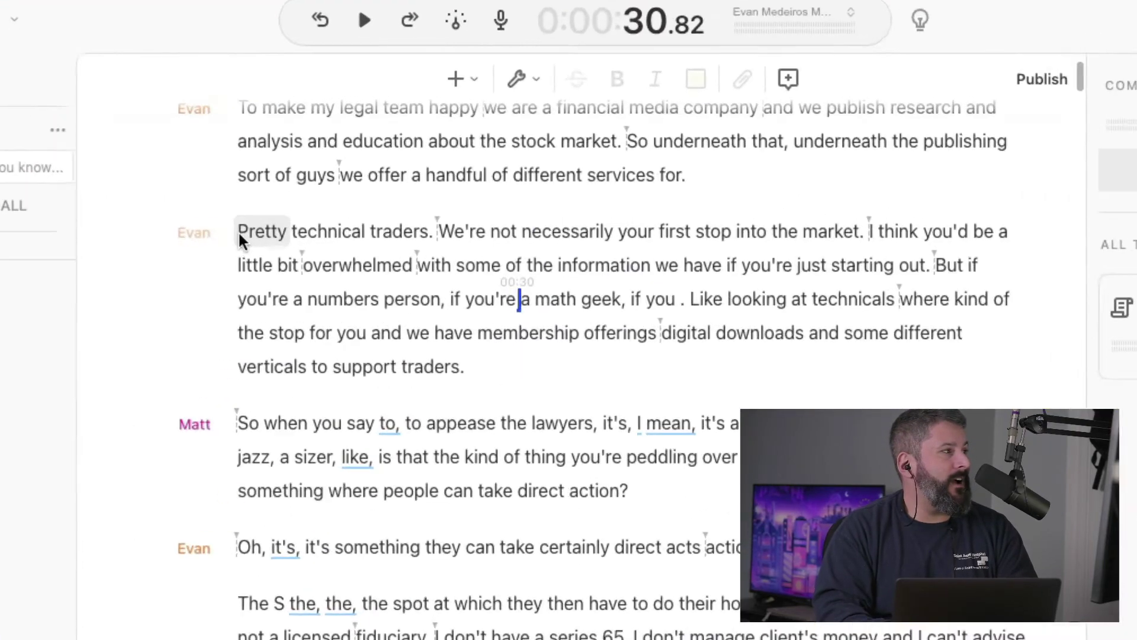
pyautogui.moveTo(395, 151); pyautogui.dragTo(587, 151)
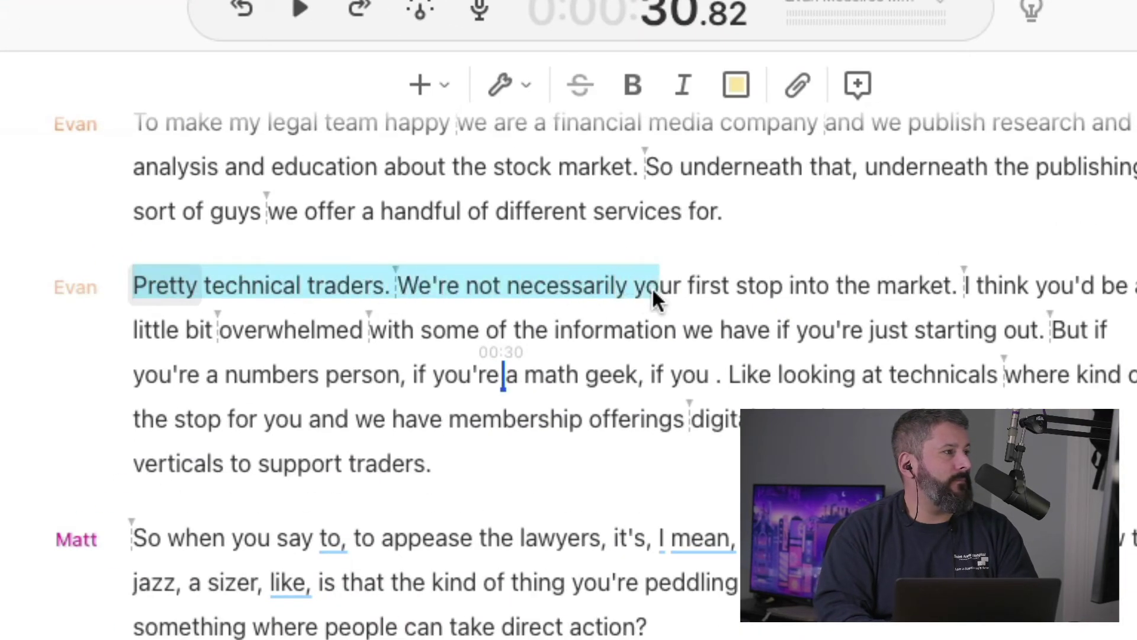
pyautogui.moveTo(651, 286); pyautogui.dragTo(692, 287)
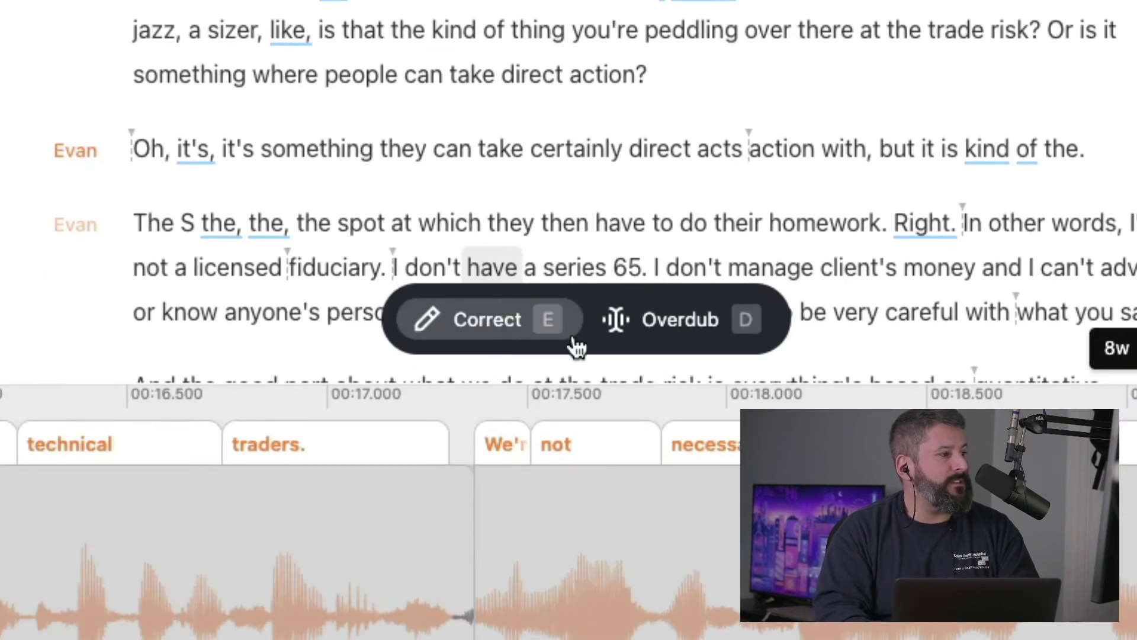
pyautogui.click(521, 337)
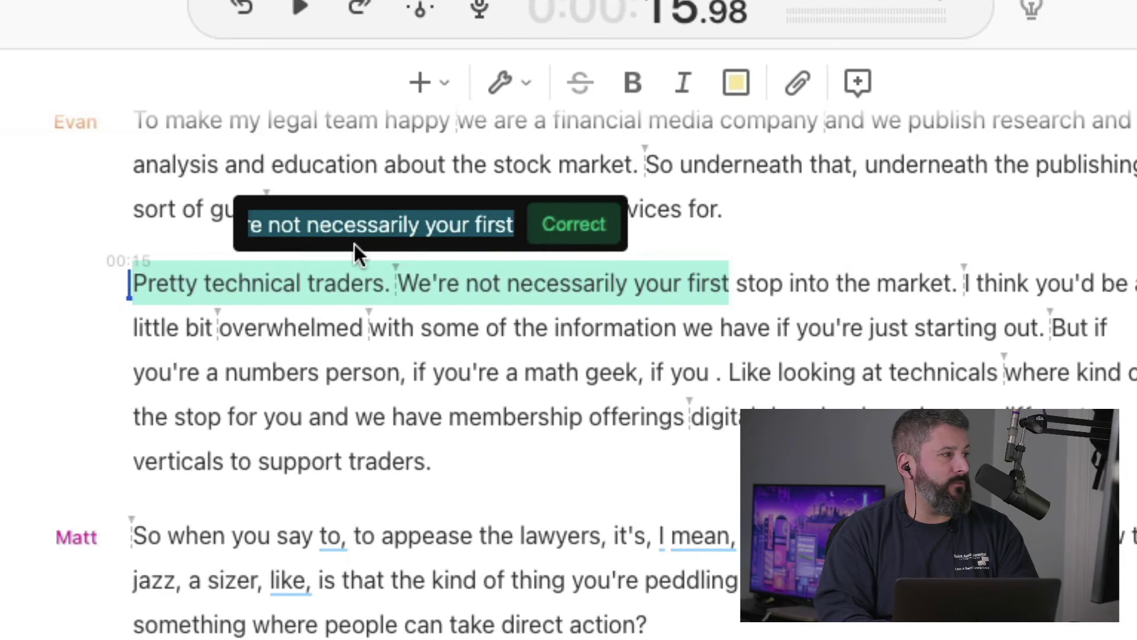
pyautogui.click(376, 228)
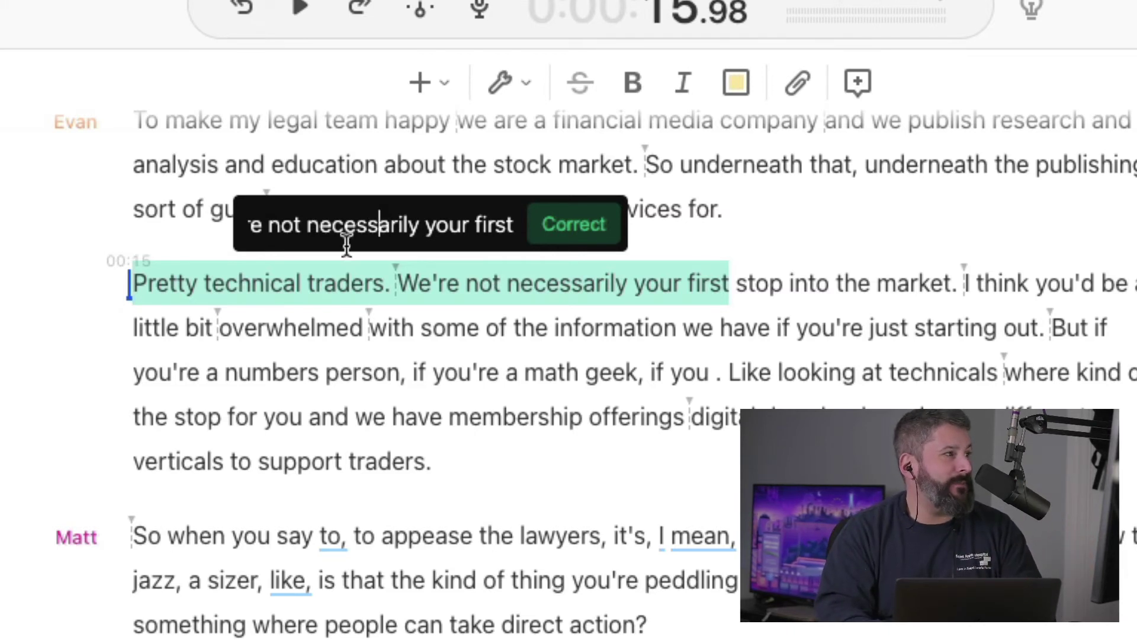
pyautogui.tripleClick(400, 231)
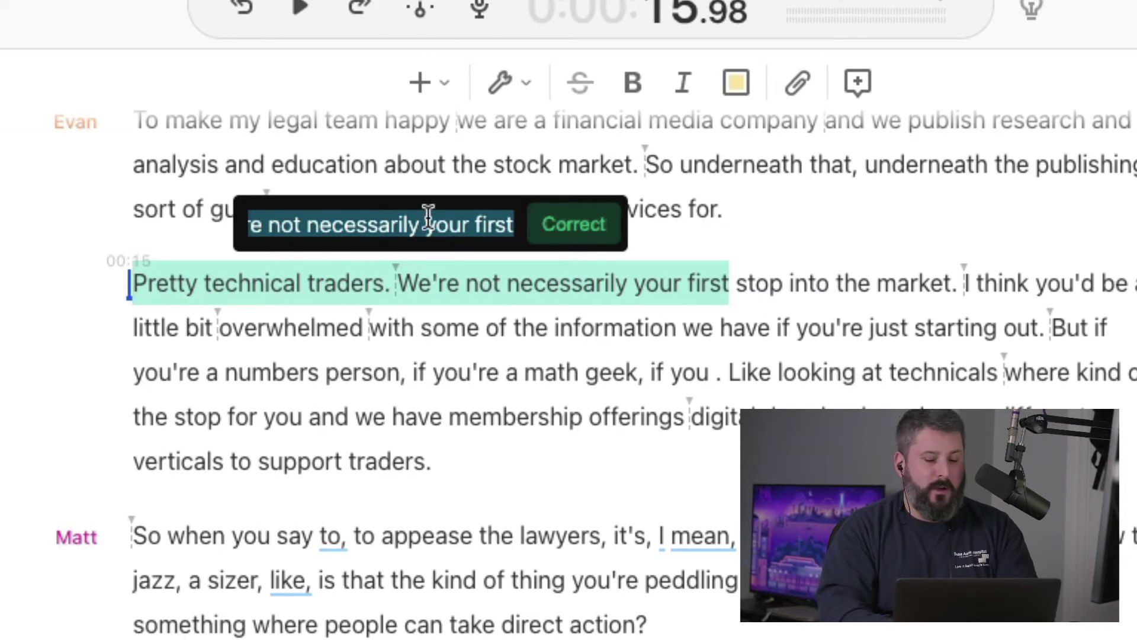
pyautogui.write('Pretty technic')
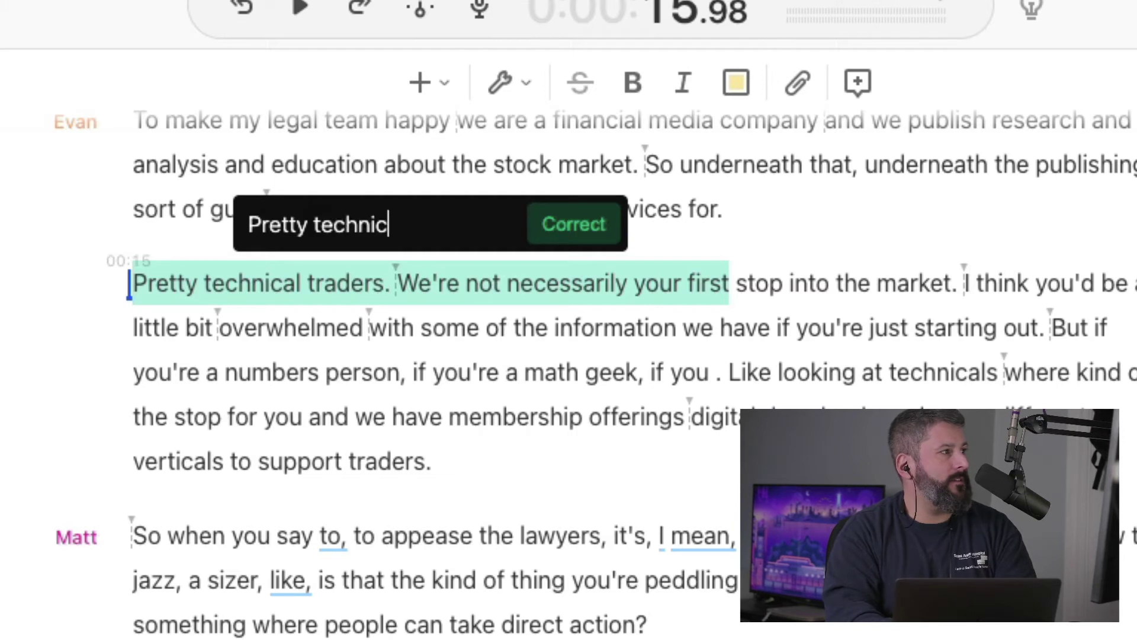
pyautogui.write('al traders, ')
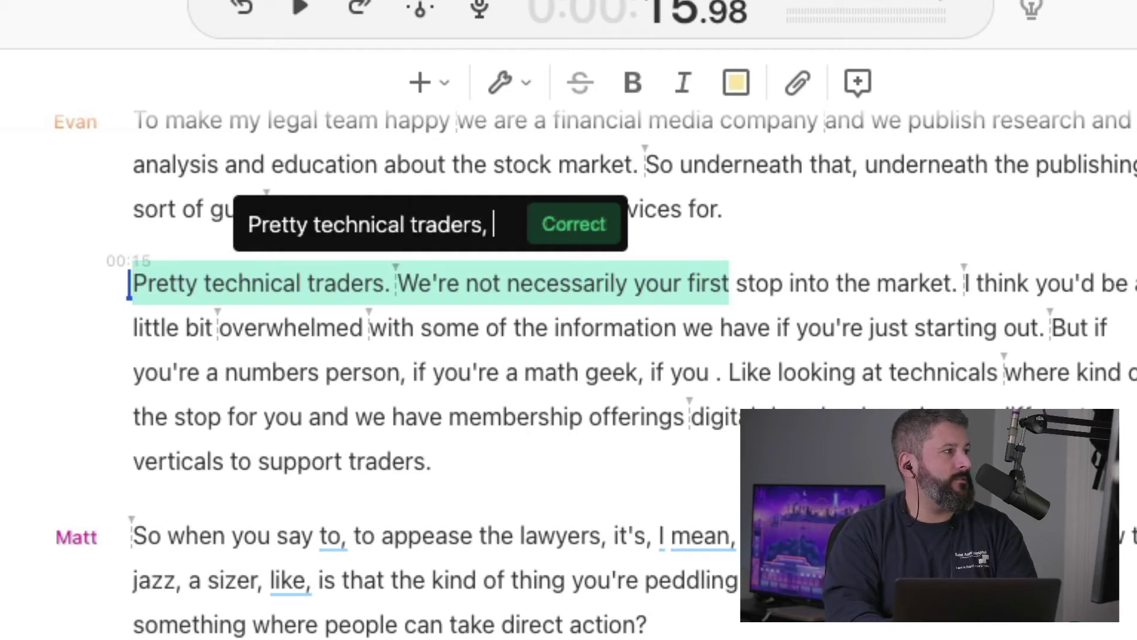
pyautogui.write("we're not")
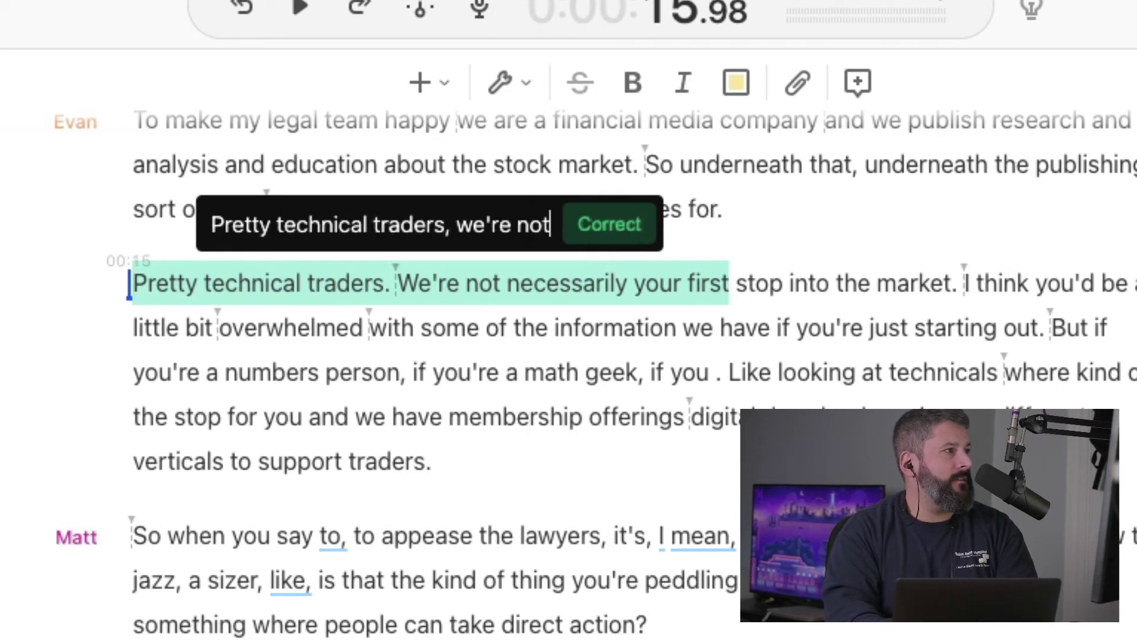
pyautogui.write(' necess')
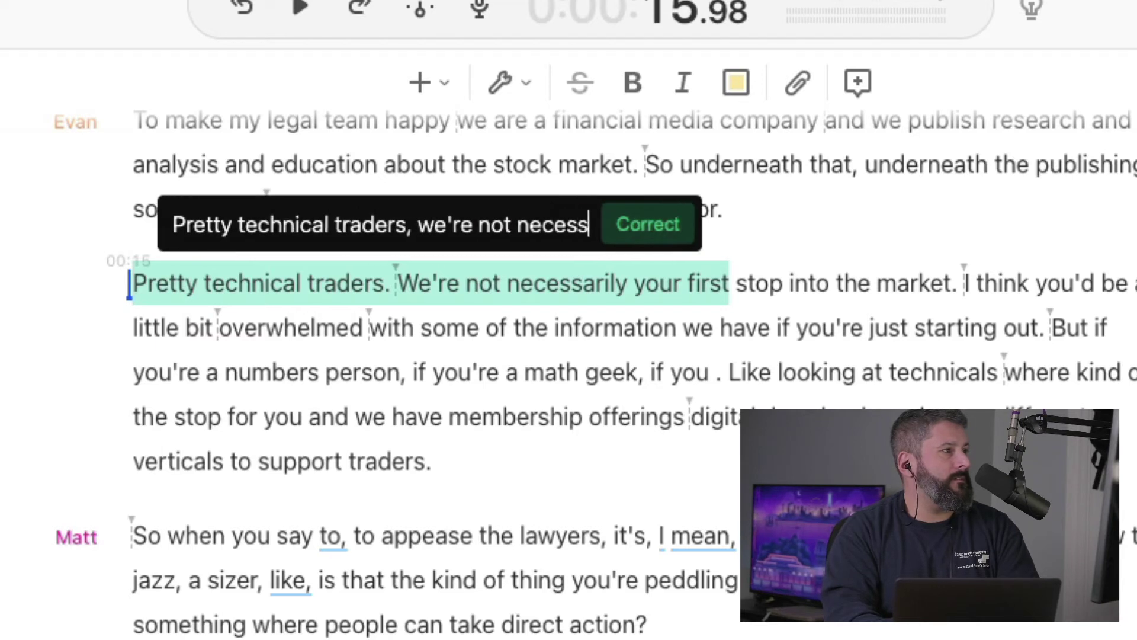
pyautogui.write('arily')
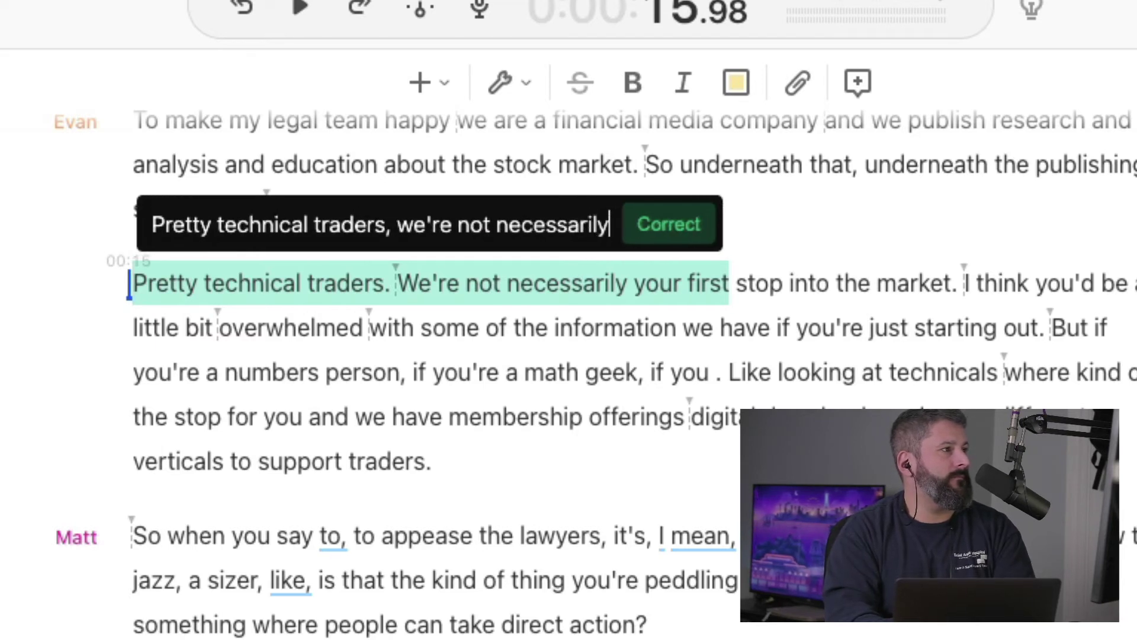
pyautogui.write(' your first')
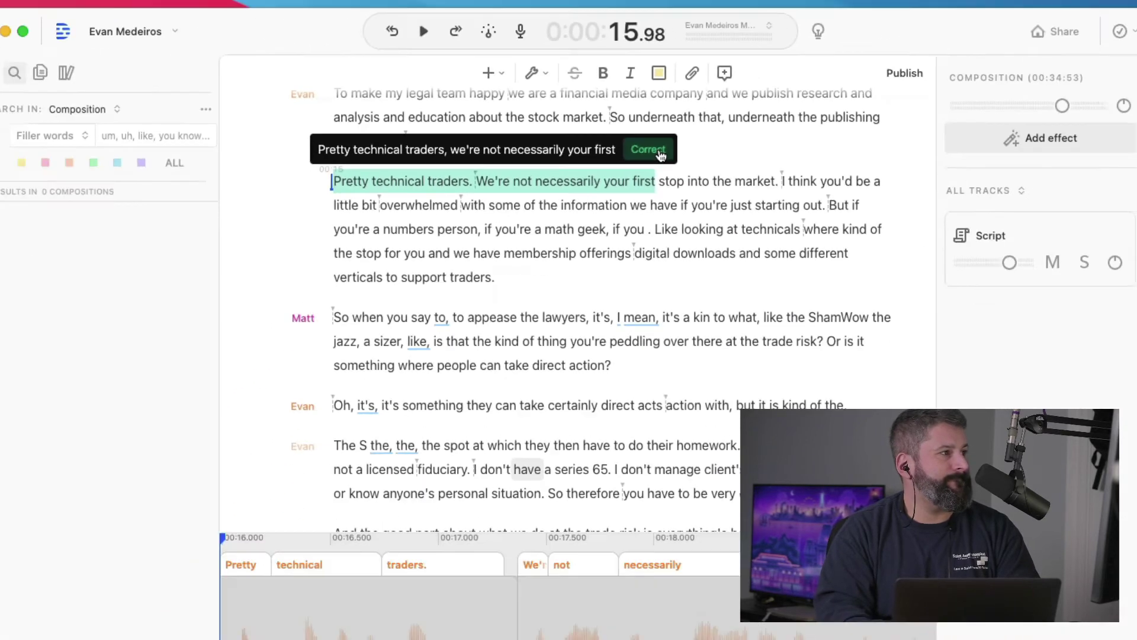
pyautogui.click(660, 155)
pyautogui.click(460, 205)
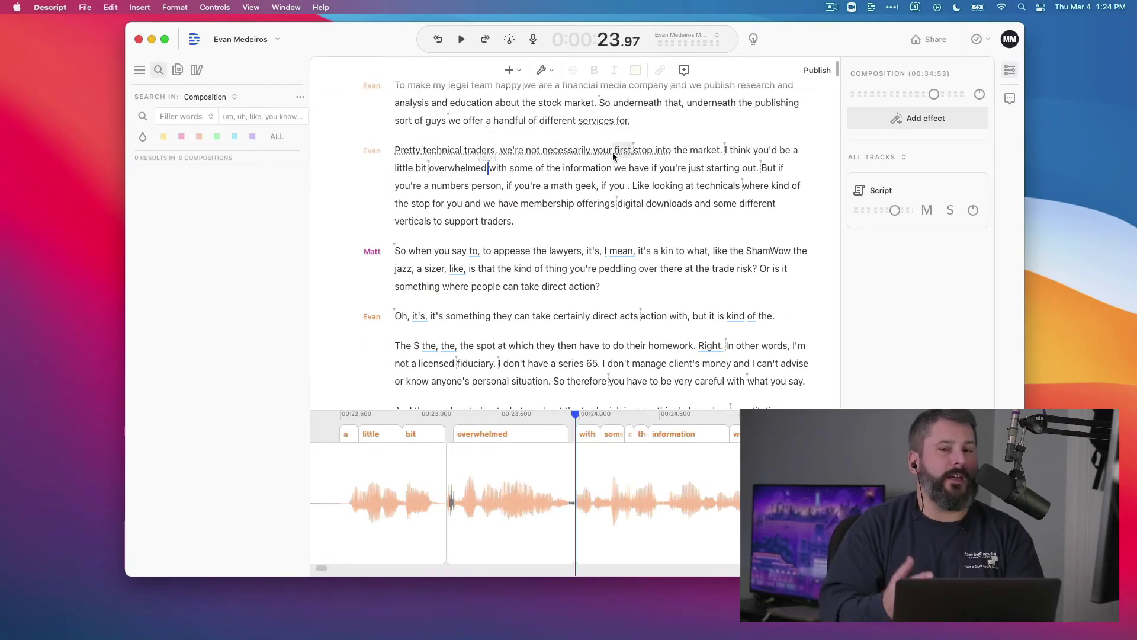
# Step: Clip the whole "Pretty technical traders" paragraph to a new composition
pyautogui.click(557, 222)
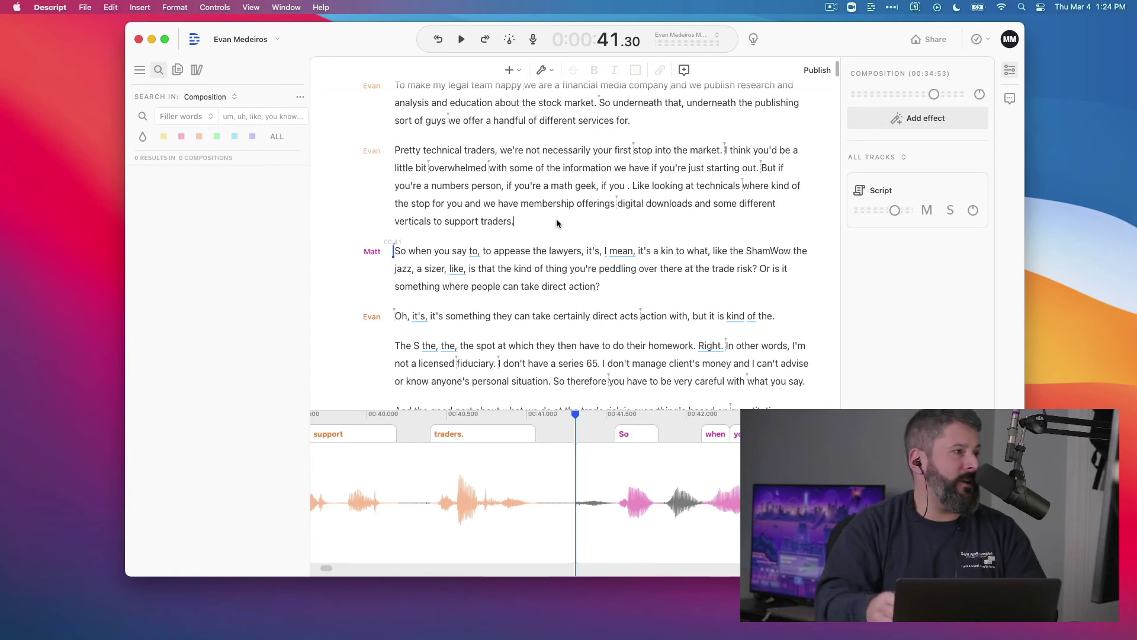
pyautogui.moveTo(524, 221); pyautogui.dragTo(393, 147)
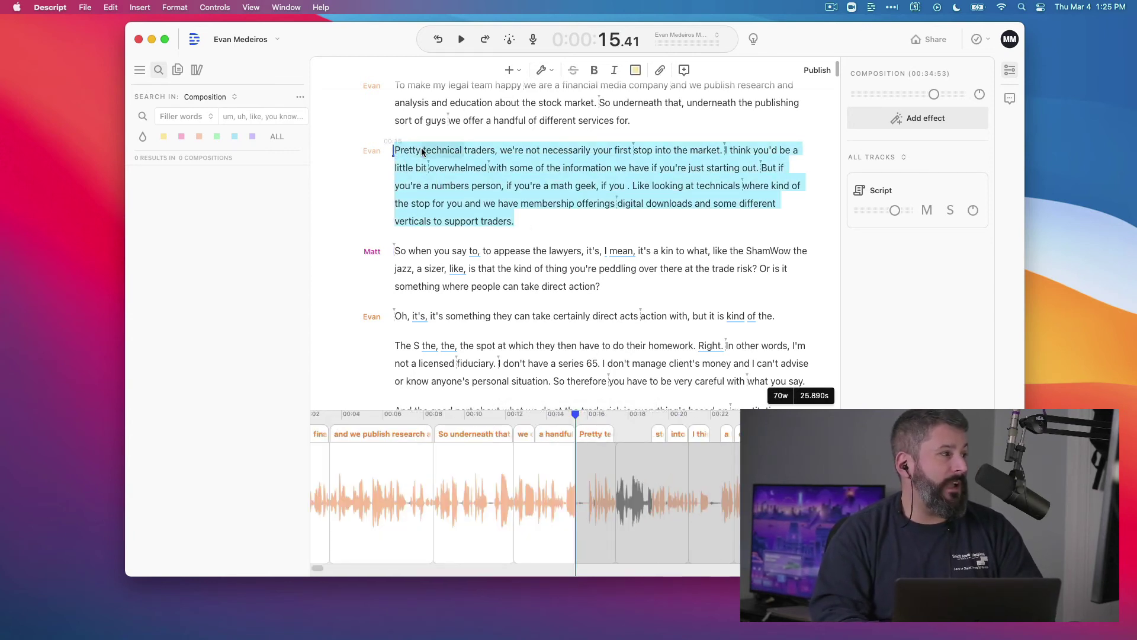
pyautogui.rightClick(423, 152)
pyautogui.moveTo(467, 279)
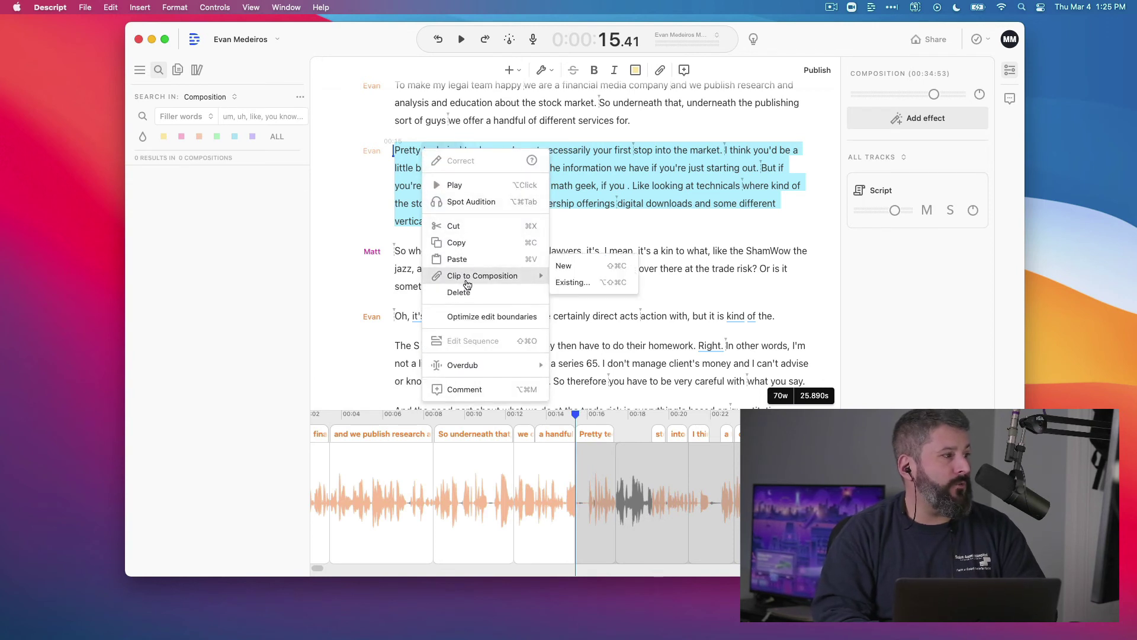
pyautogui.click(569, 282)
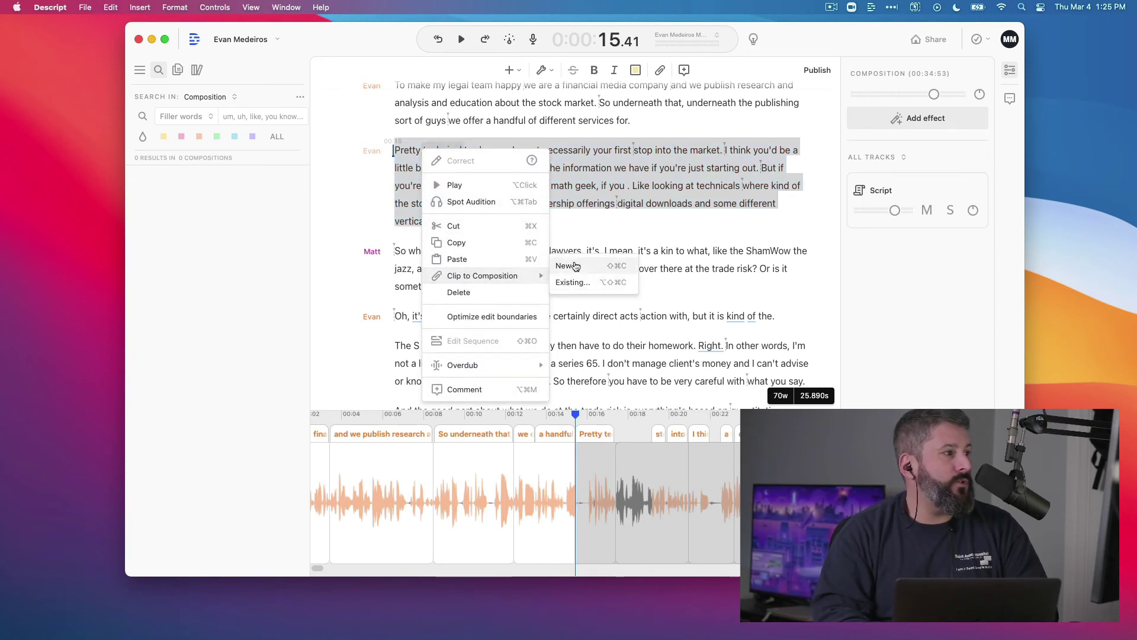
# Step: Open the new clips composition and place the cursor before "some different" in its transcript
pyautogui.click(179, 70)
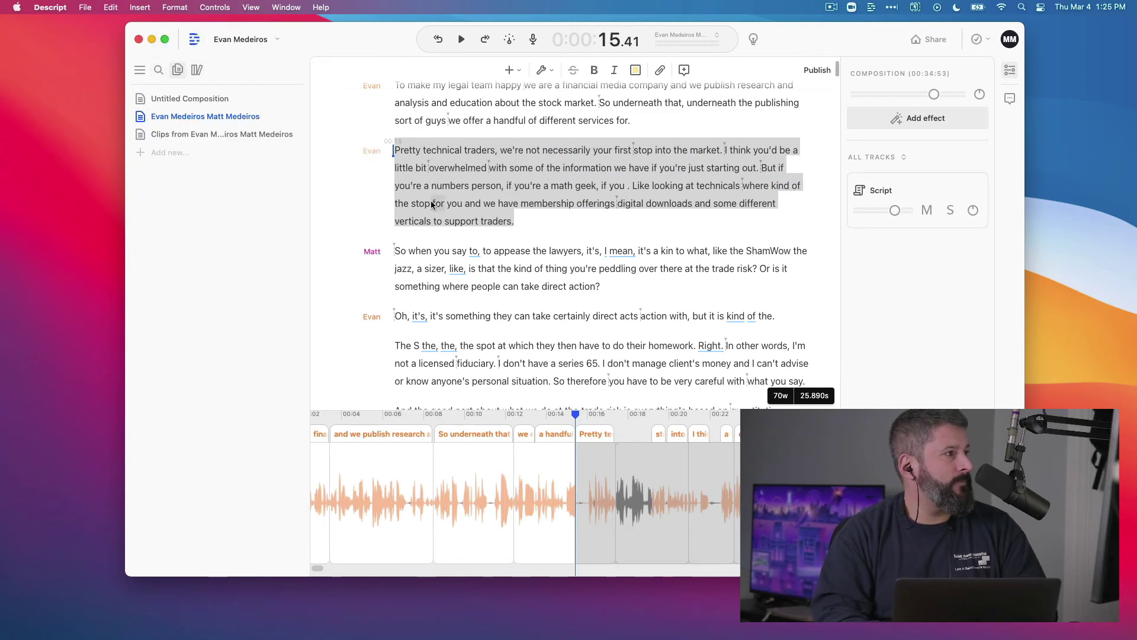
pyautogui.click(275, 135)
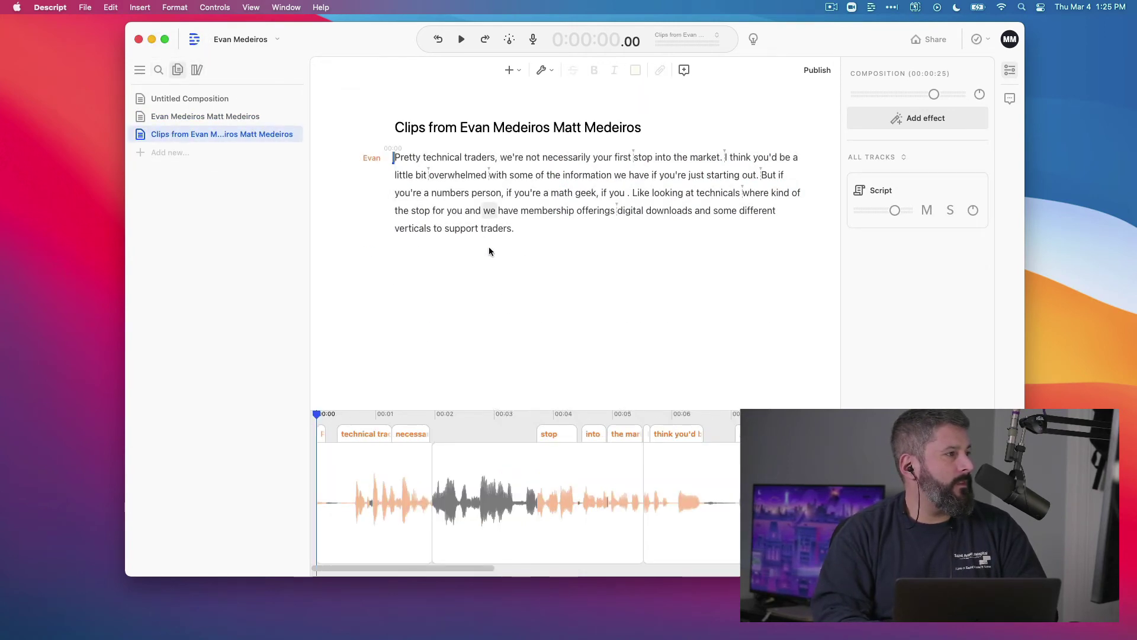
pyautogui.click(500, 225)
pyautogui.click(572, 229)
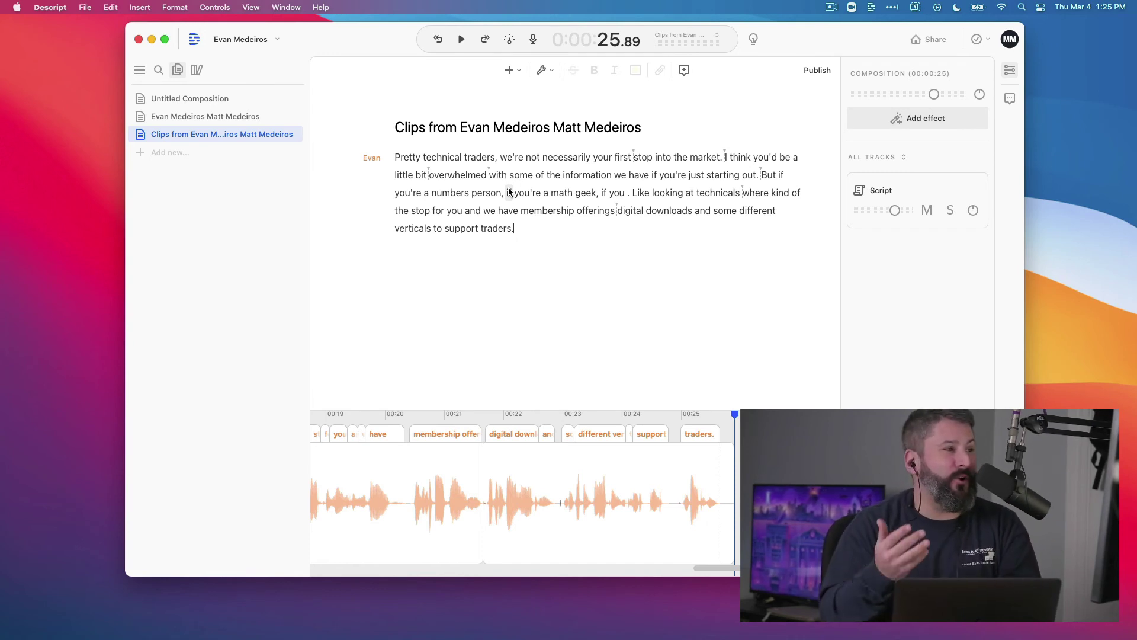
pyautogui.click(713, 211)
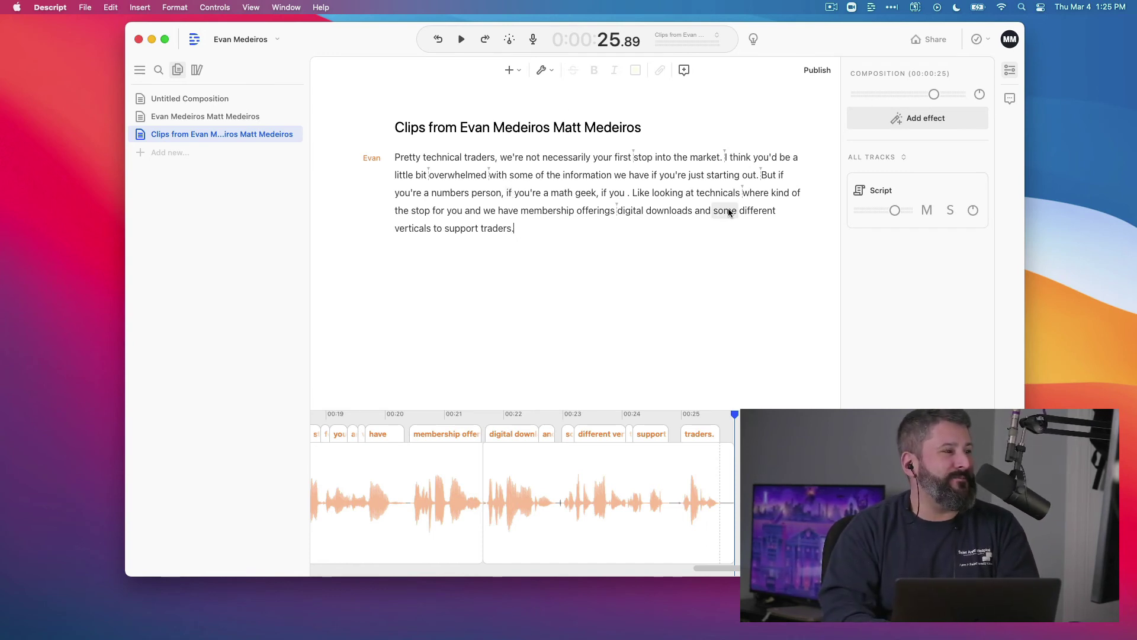
# Step: Review the audiogram export settings for the clips composition, from template through background image and badge, and close them without publishing
pyautogui.click(912, 44)
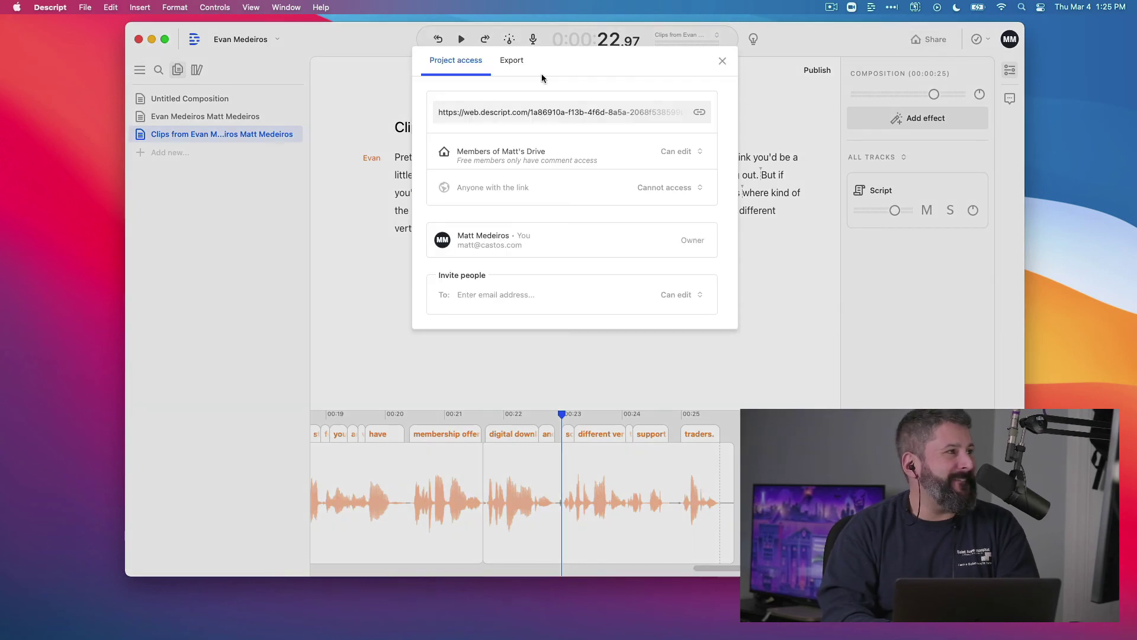
pyautogui.click(512, 61)
pyautogui.click(523, 130)
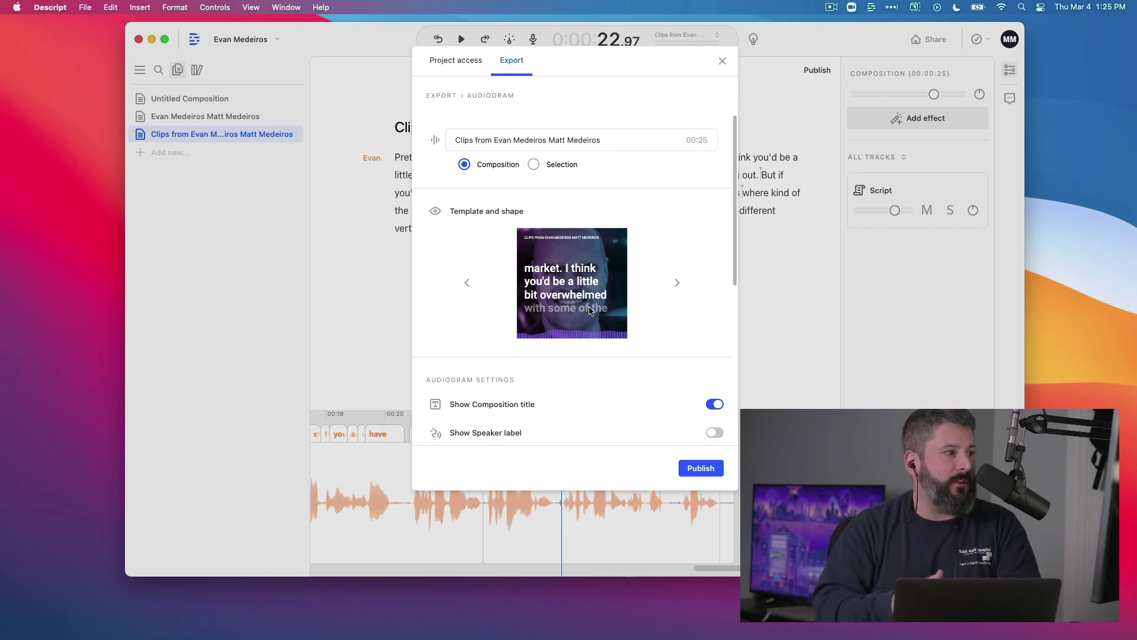
pyautogui.scroll(-3, 589, 310)
pyautogui.scroll(-5, 589, 308)
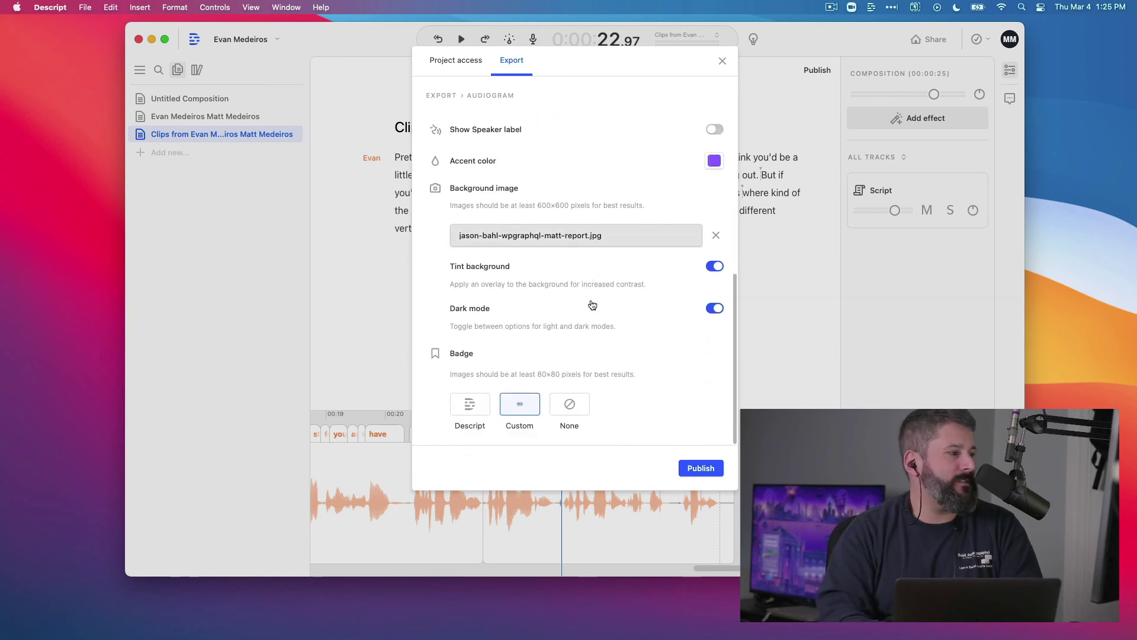
pyautogui.scroll(10, 589, 308)
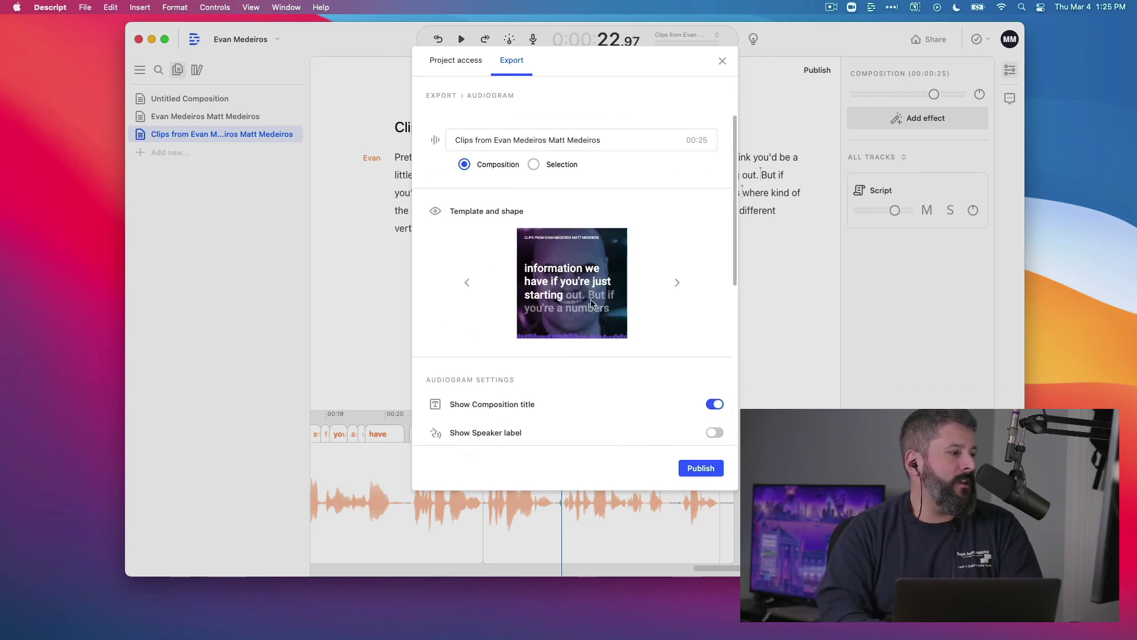
pyautogui.click(722, 60)
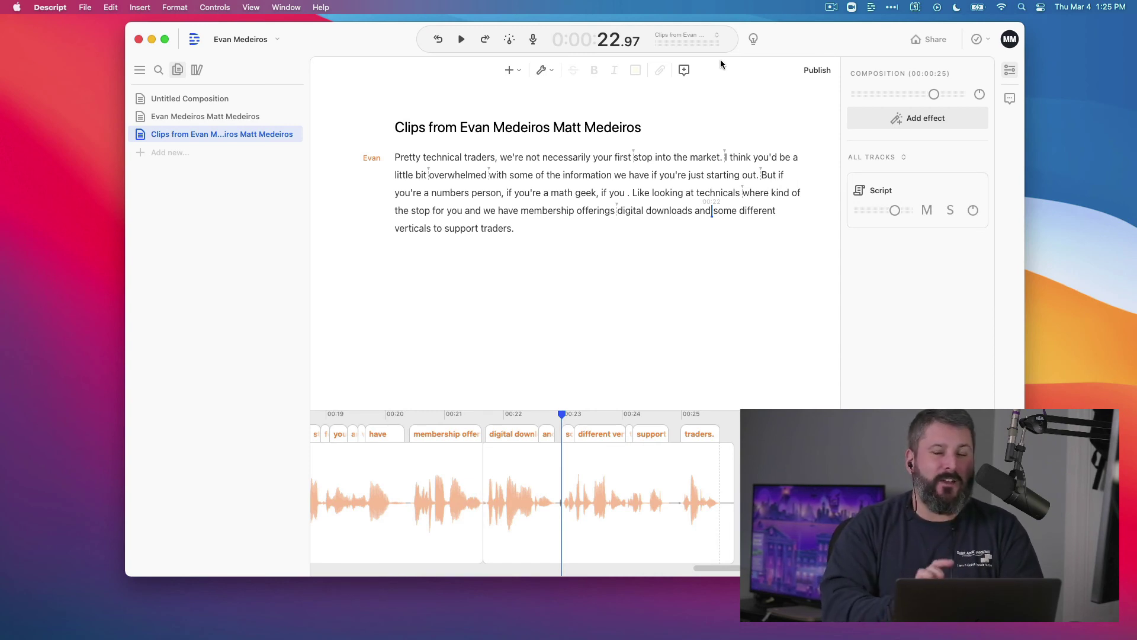